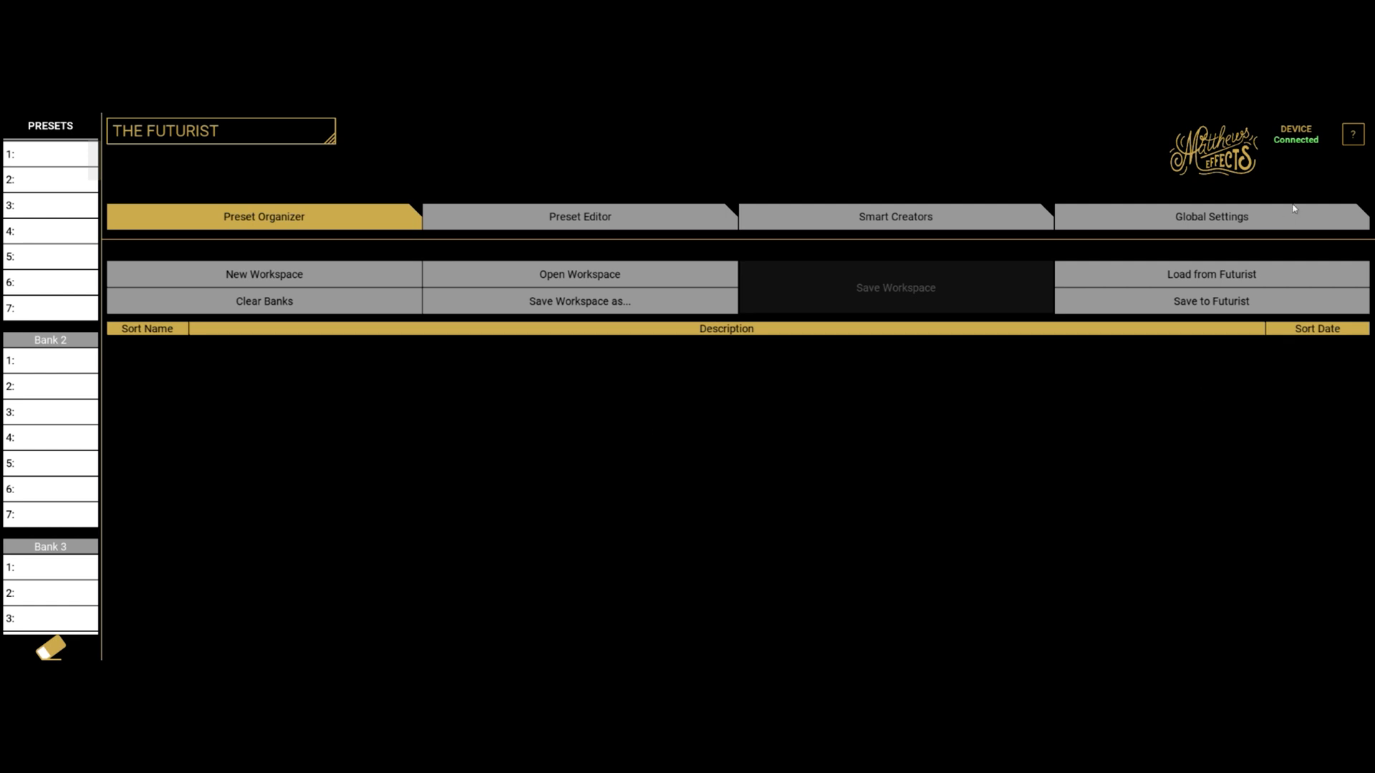
Name the new preset Test1 with the description 'for testing purposes'.
click(568, 218)
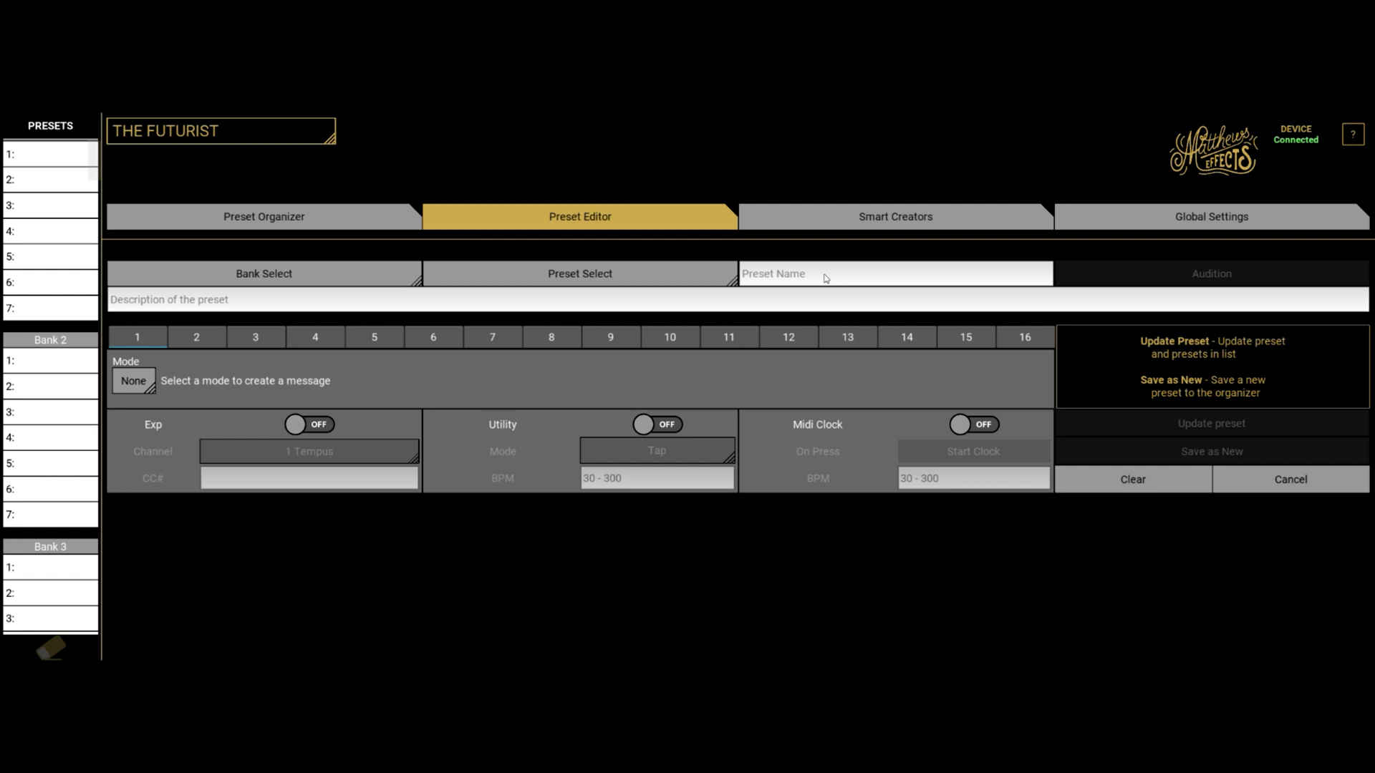
click(815, 279)
text(T)
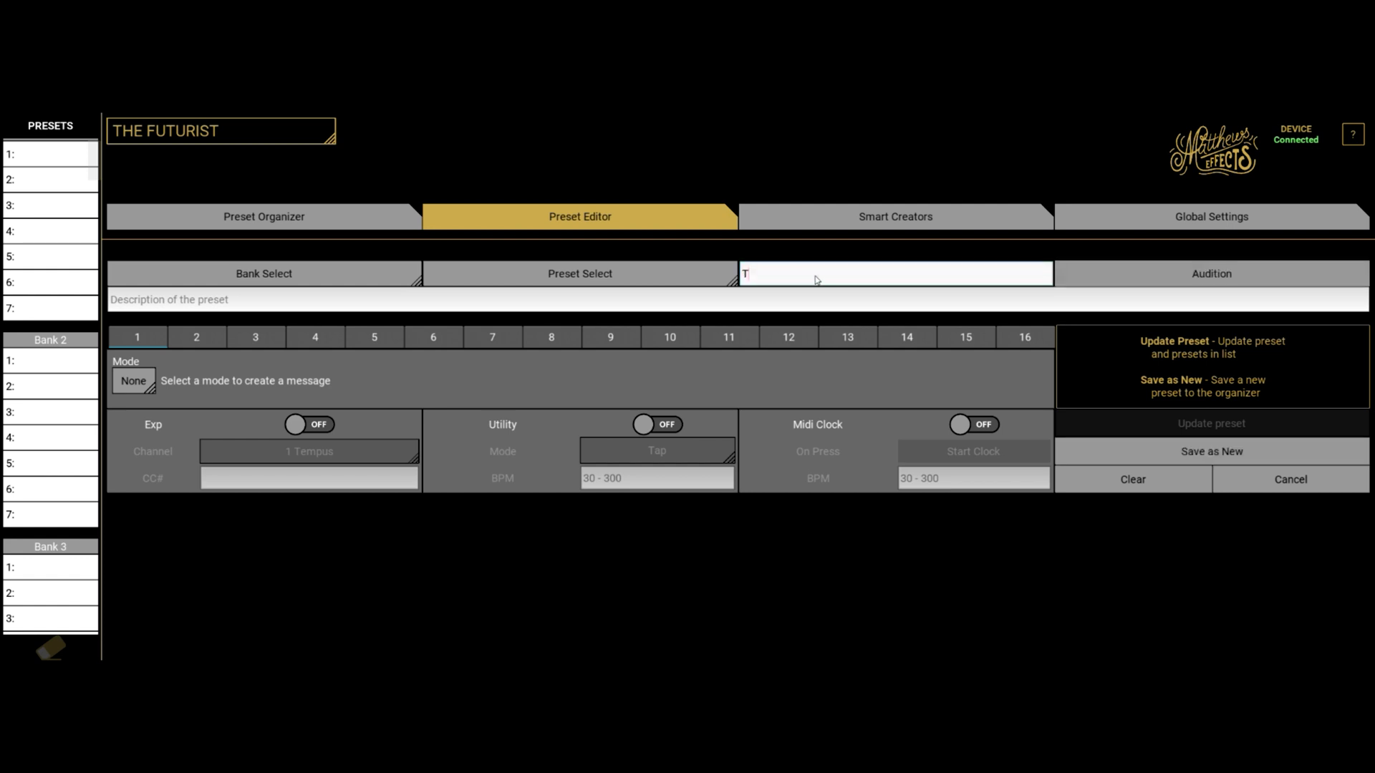
text(est1)
click(323, 301)
text(for testing pu)
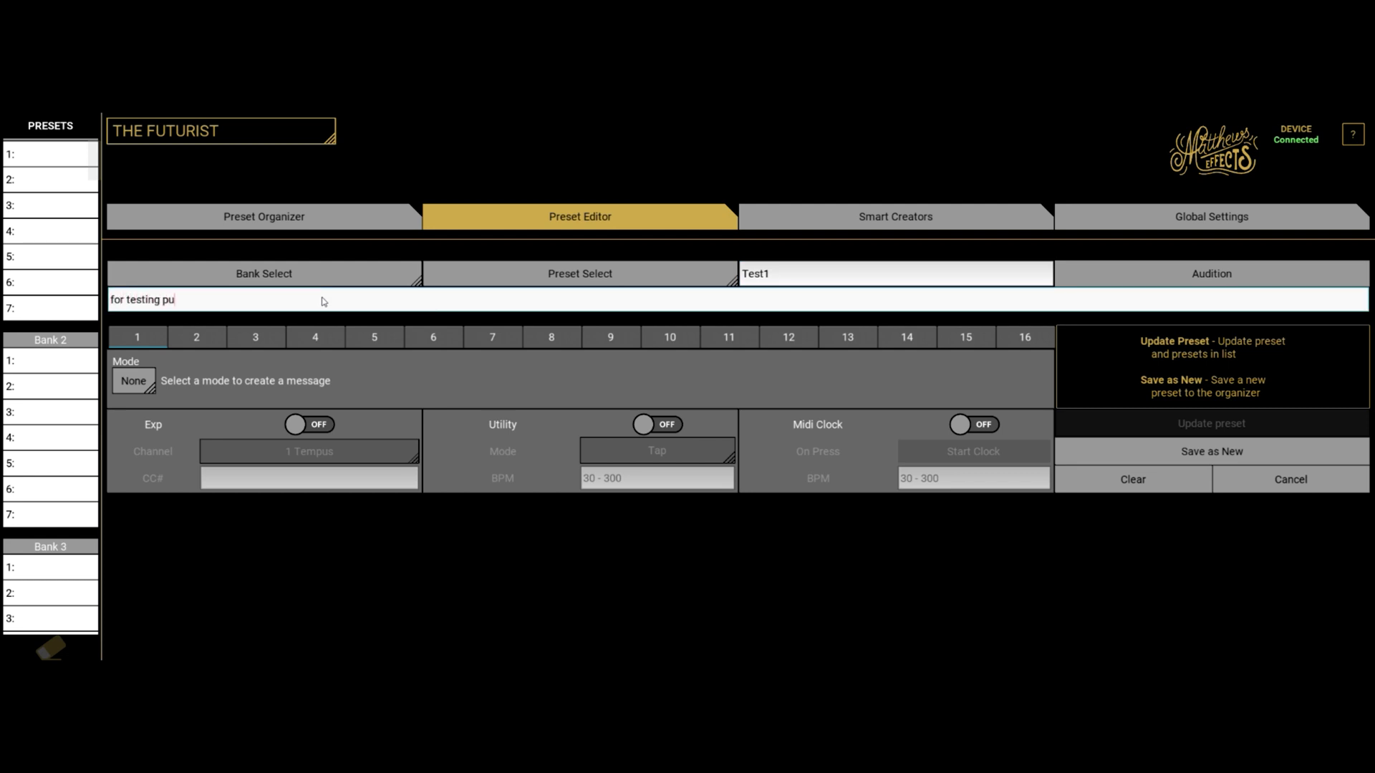
text(rposes)
click(999, 340)
Check the fields along message 1's row and bring up its mode choices.
click(790, 339)
click(692, 345)
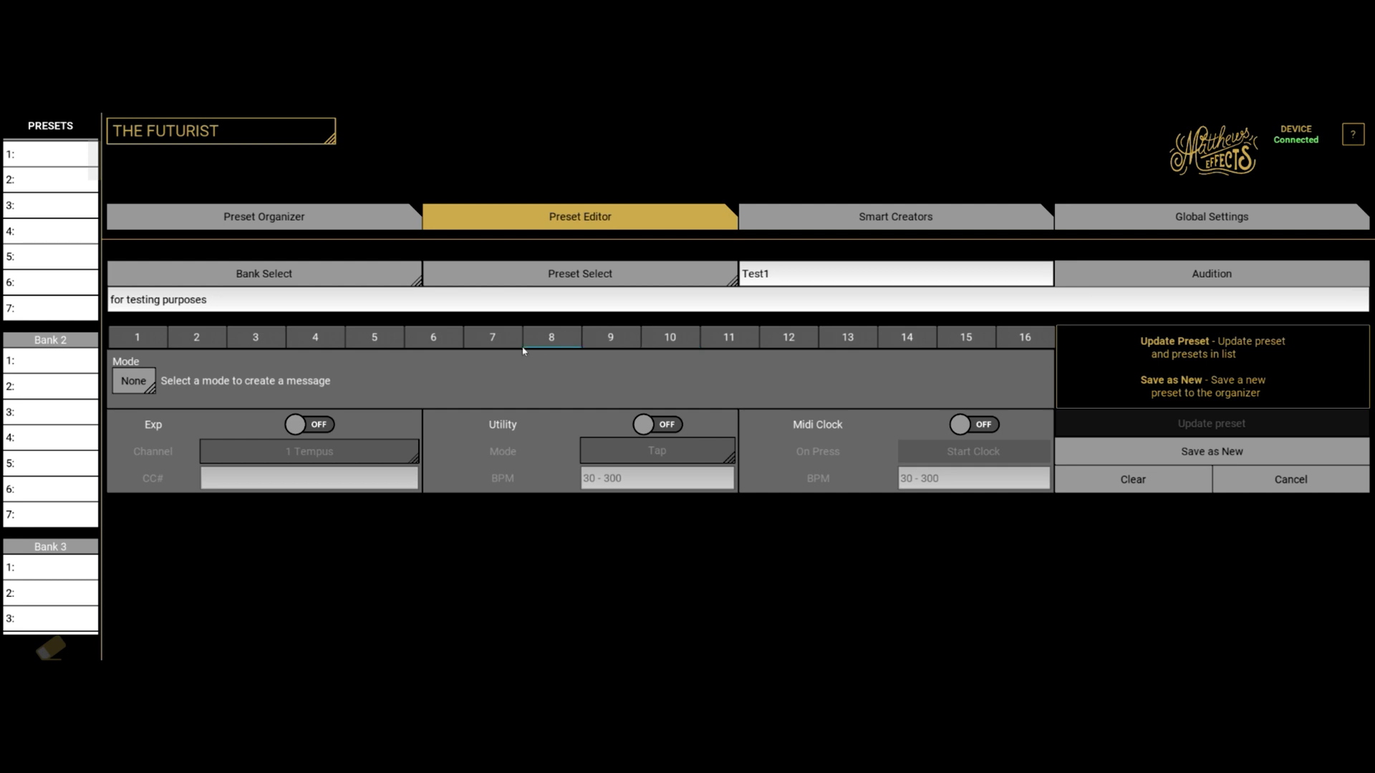
click(551, 342)
click(188, 340)
click(252, 339)
click(317, 335)
click(140, 342)
click(148, 383)
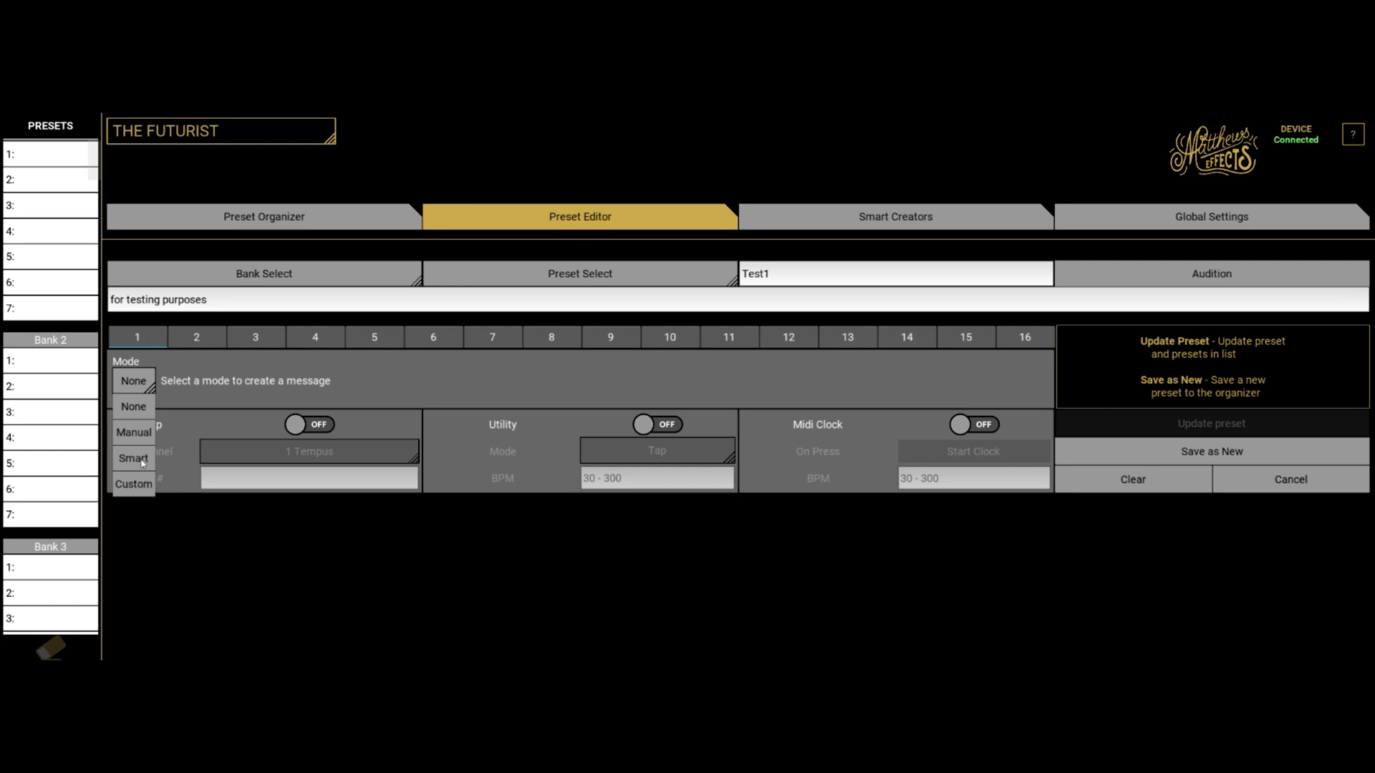
Make message 1 a Smart message on channel 1 Tempus with brand GFI Systems.
click(134, 459)
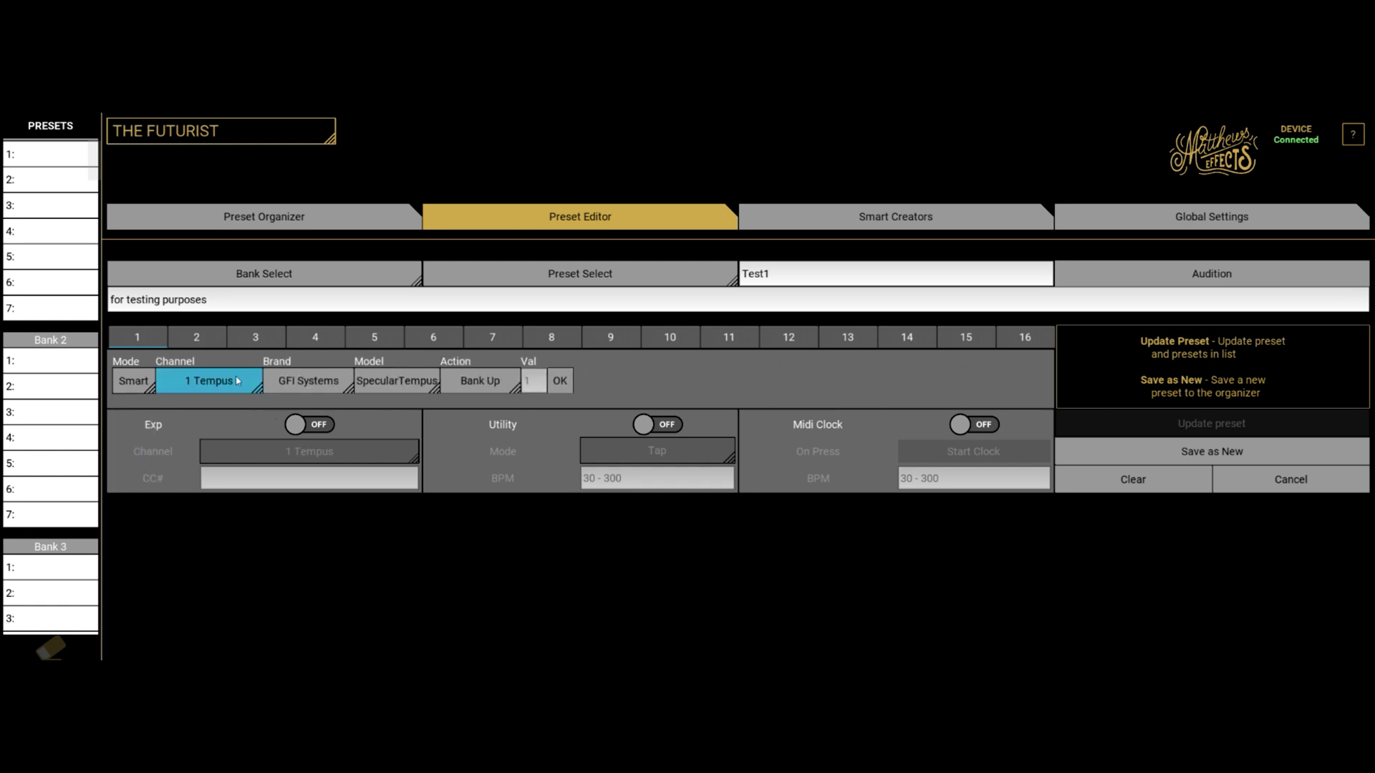
click(237, 381)
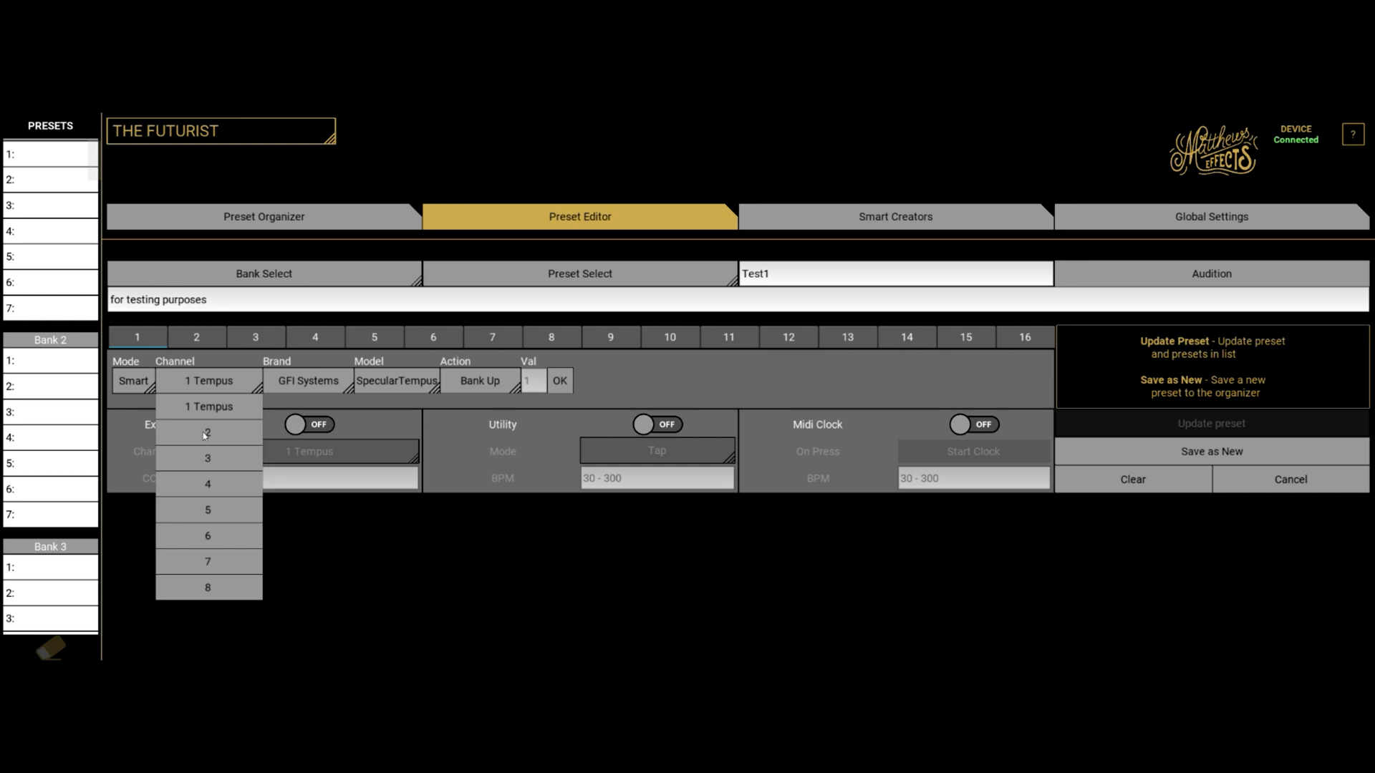
click(238, 412)
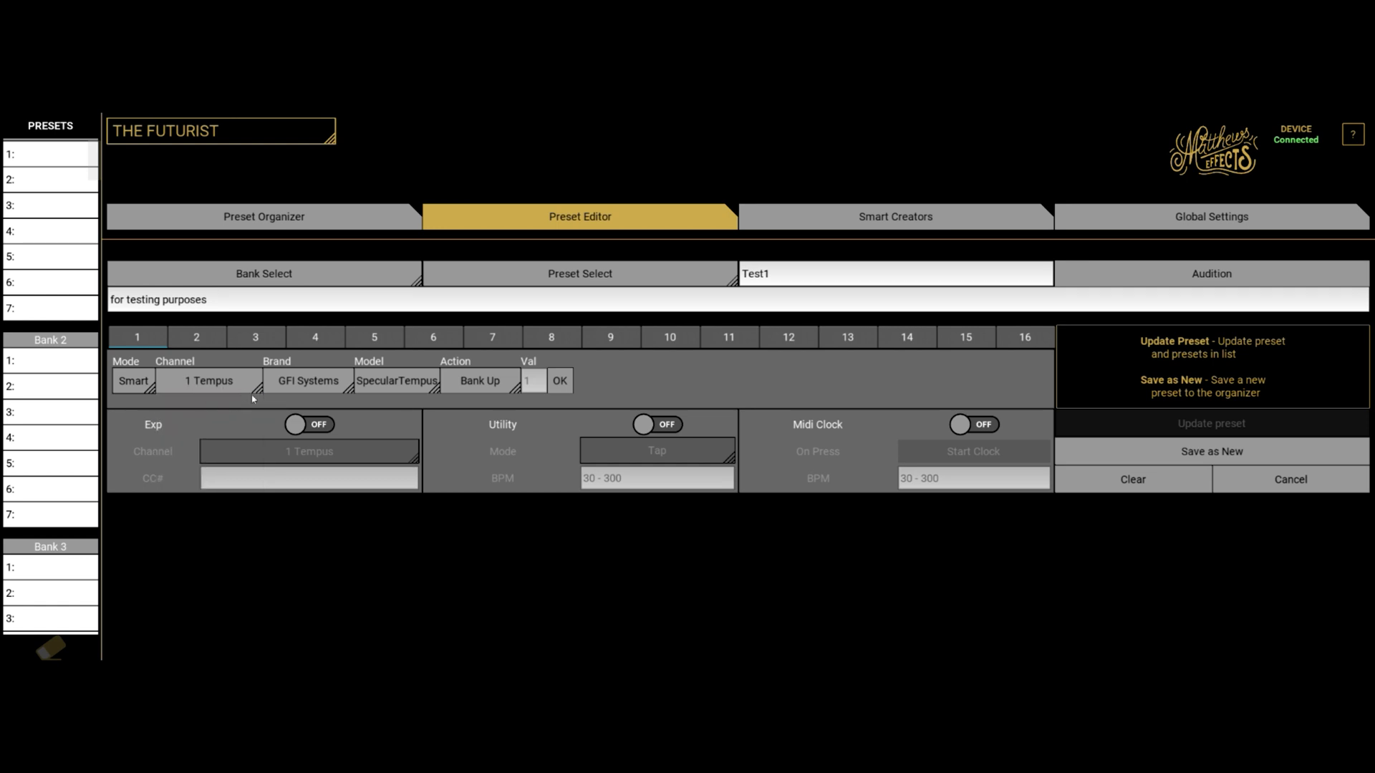
click(303, 387)
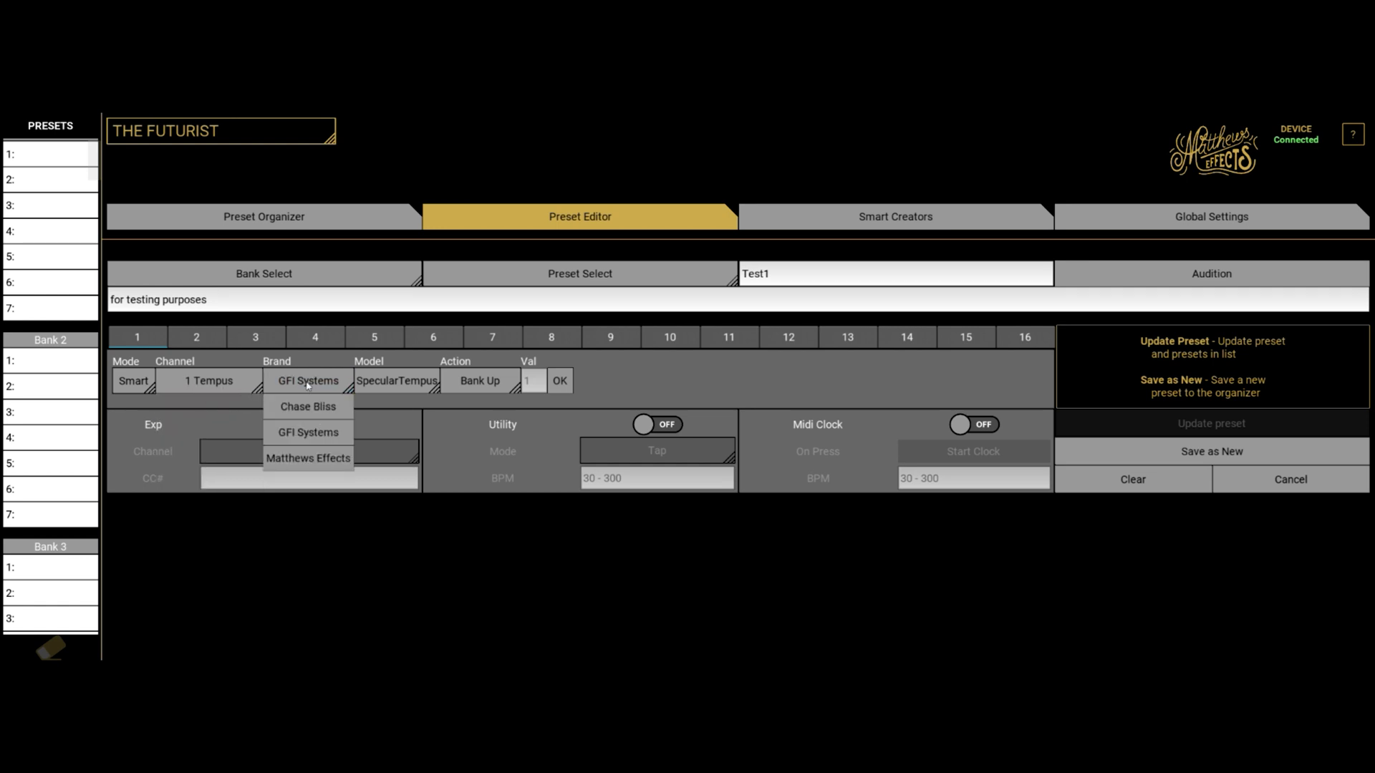
click(318, 413)
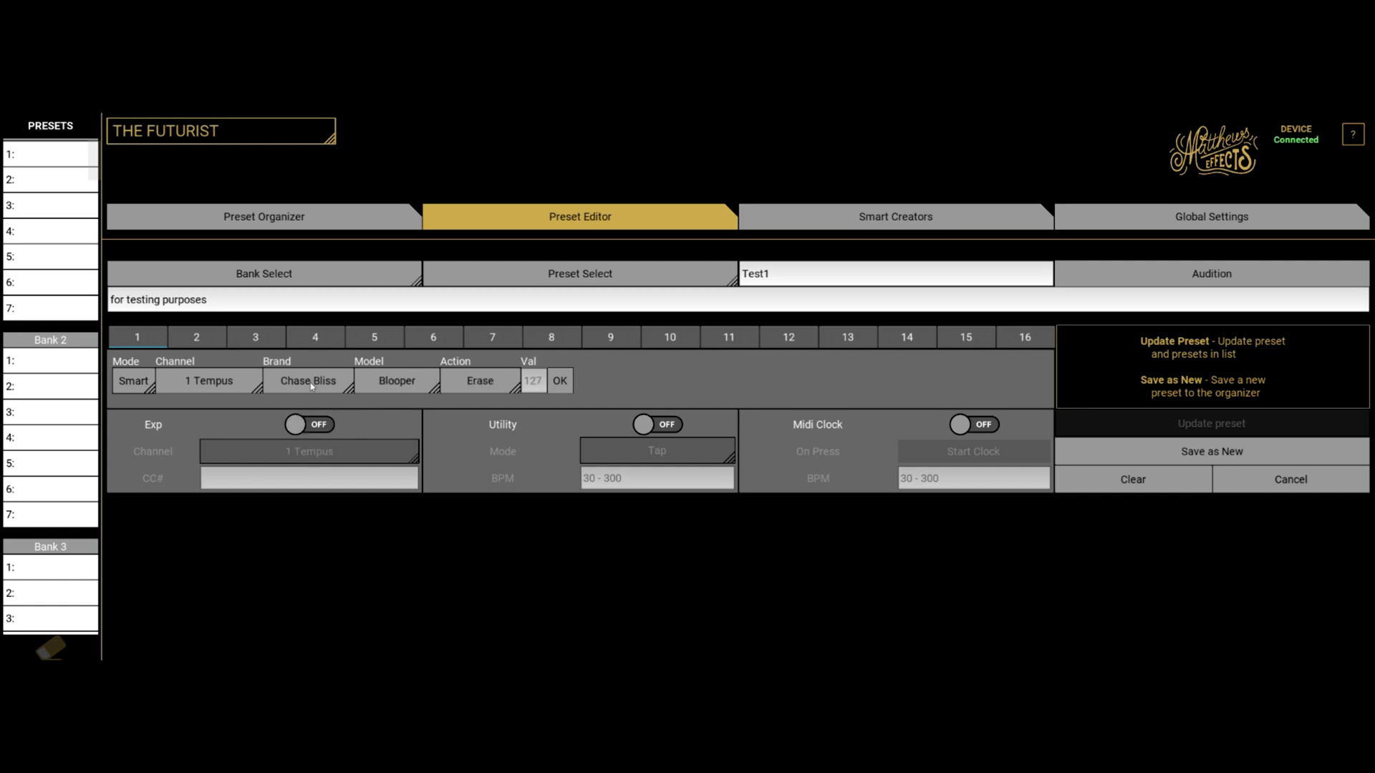
click(314, 383)
click(316, 426)
Set message 1's model to SpecularTempus and its action to Bank Down.
click(394, 386)
click(397, 433)
click(480, 384)
scroll(479, 534, up, 3)
click(493, 408)
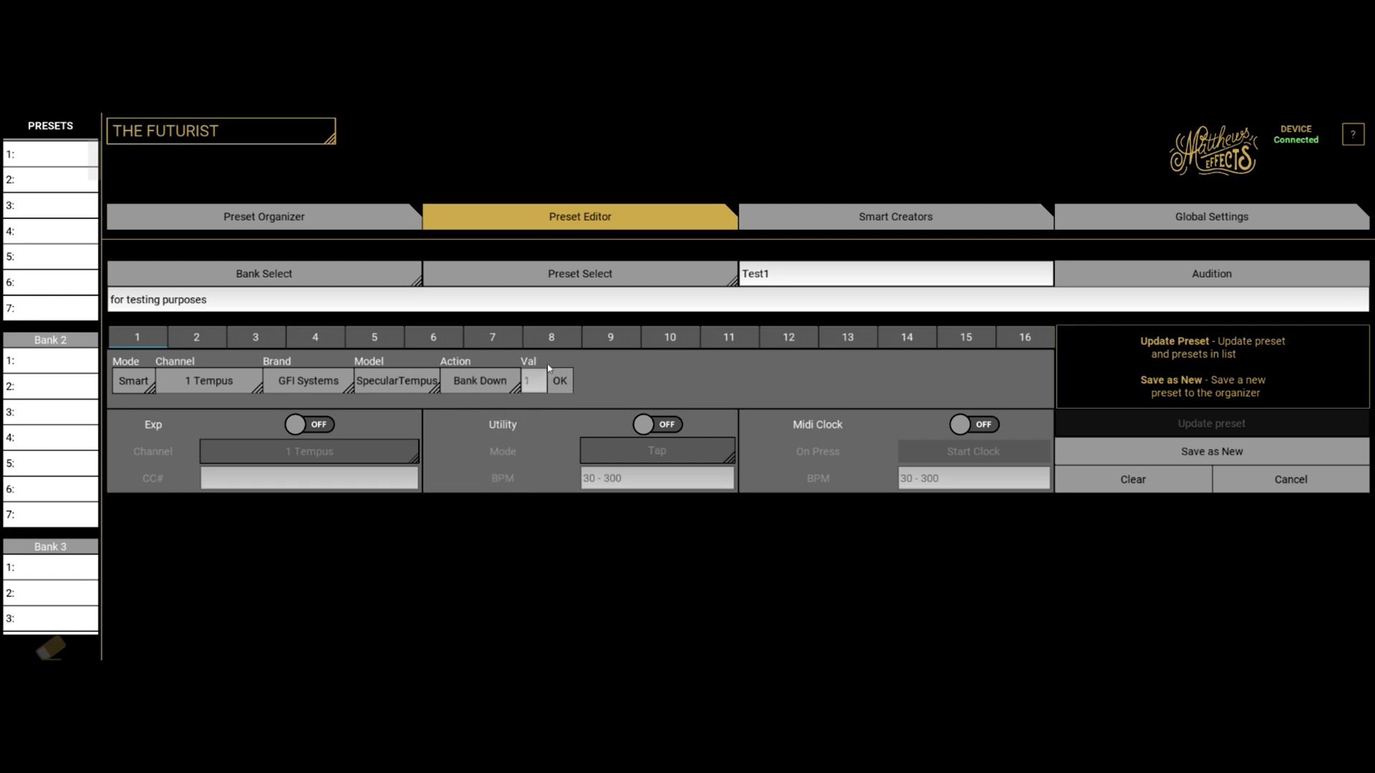
Save Test1 as a new preset, then cancel the library file save.
click(561, 382)
click(1175, 451)
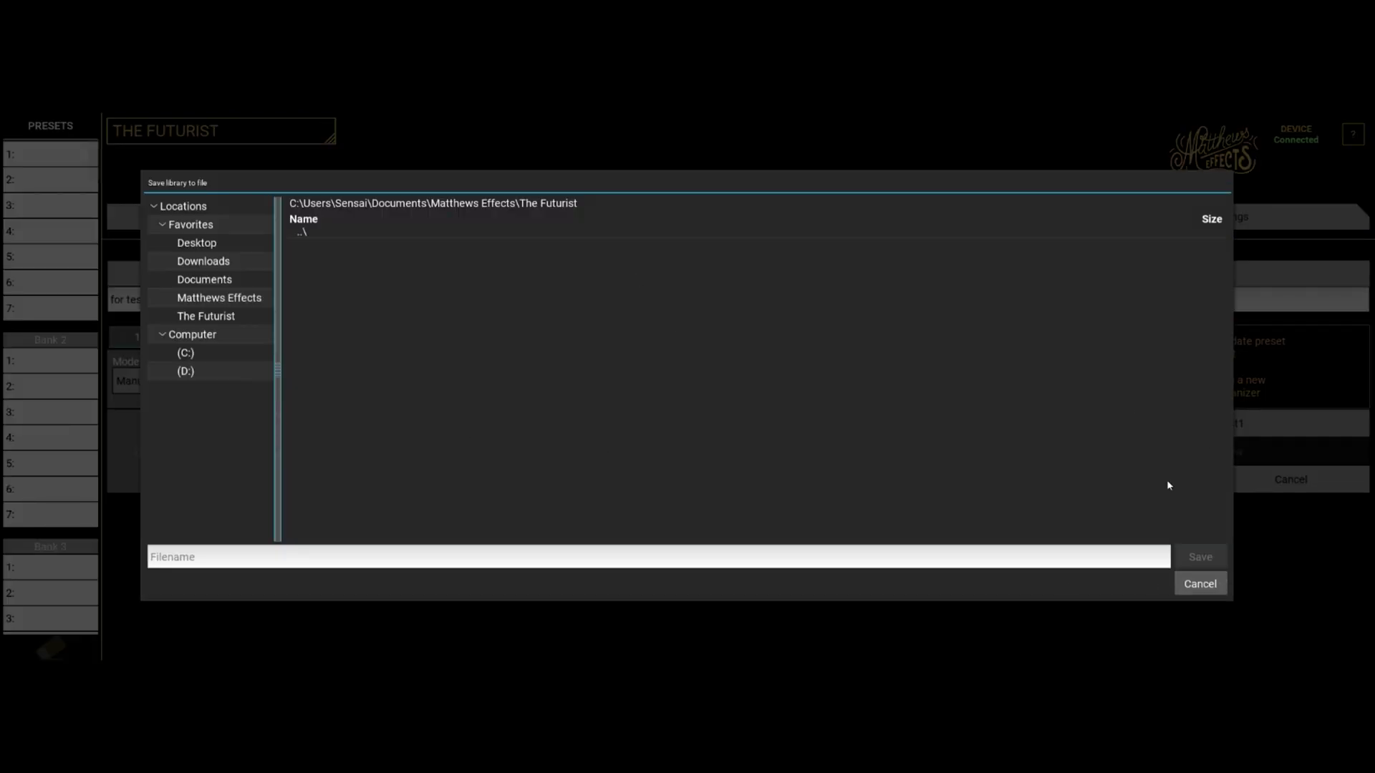
click(1199, 583)
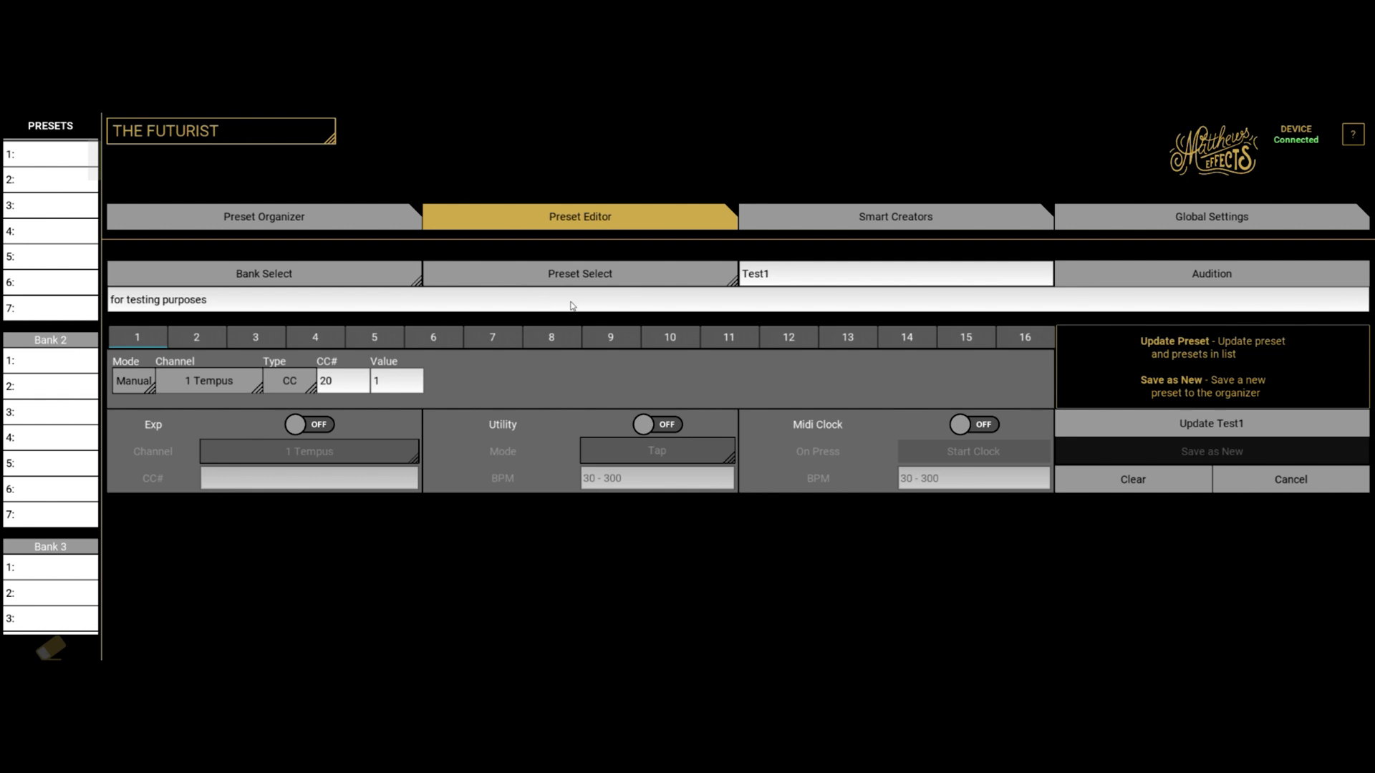
click(578, 277)
click(340, 278)
click(407, 280)
click(303, 220)
click(521, 218)
click(292, 220)
Drag Test1 from the list into preset slot 2, then move it to slot 1.
click(164, 361)
mouse_move(164, 361)
mouse_down()
mouse_move(41, 175)
mouse_move(47, 476)
mouse_up()
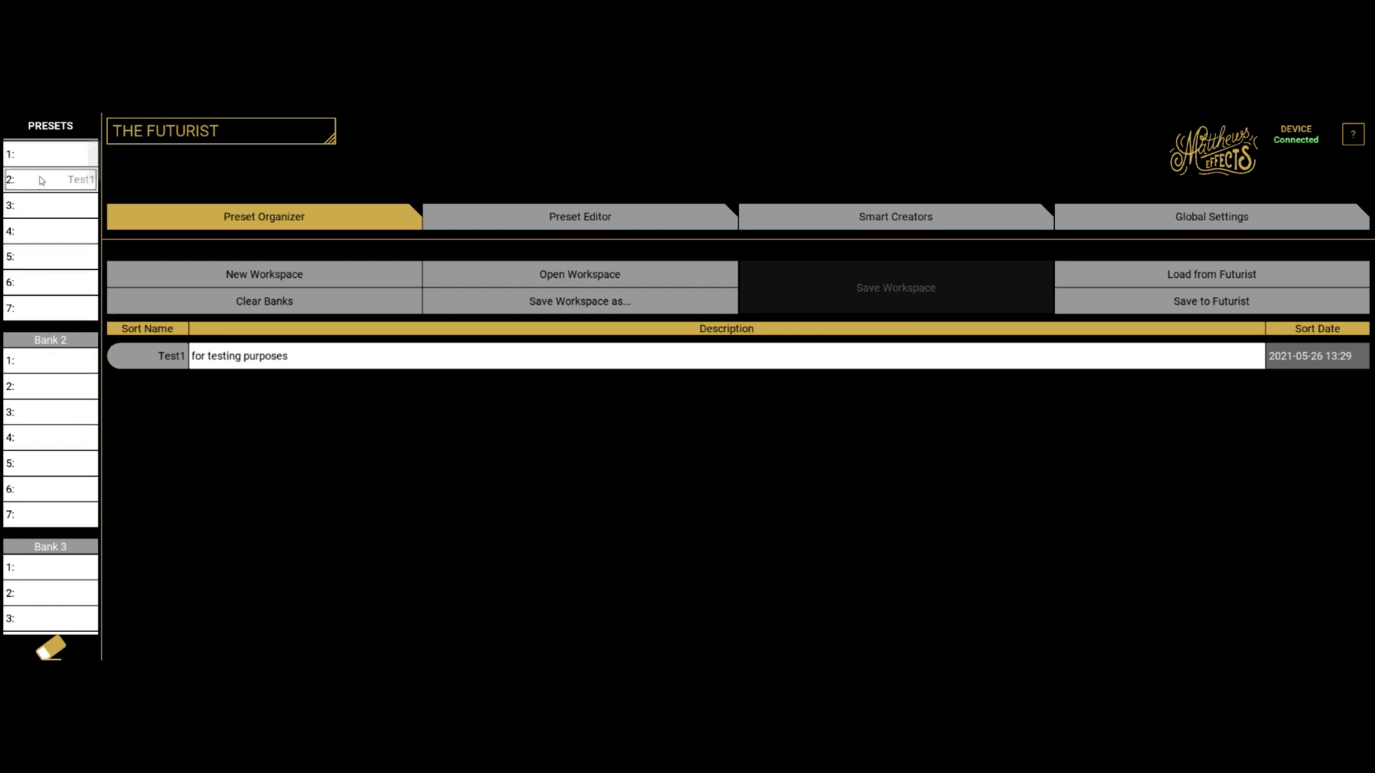
drag(48, 476, 40, 162)
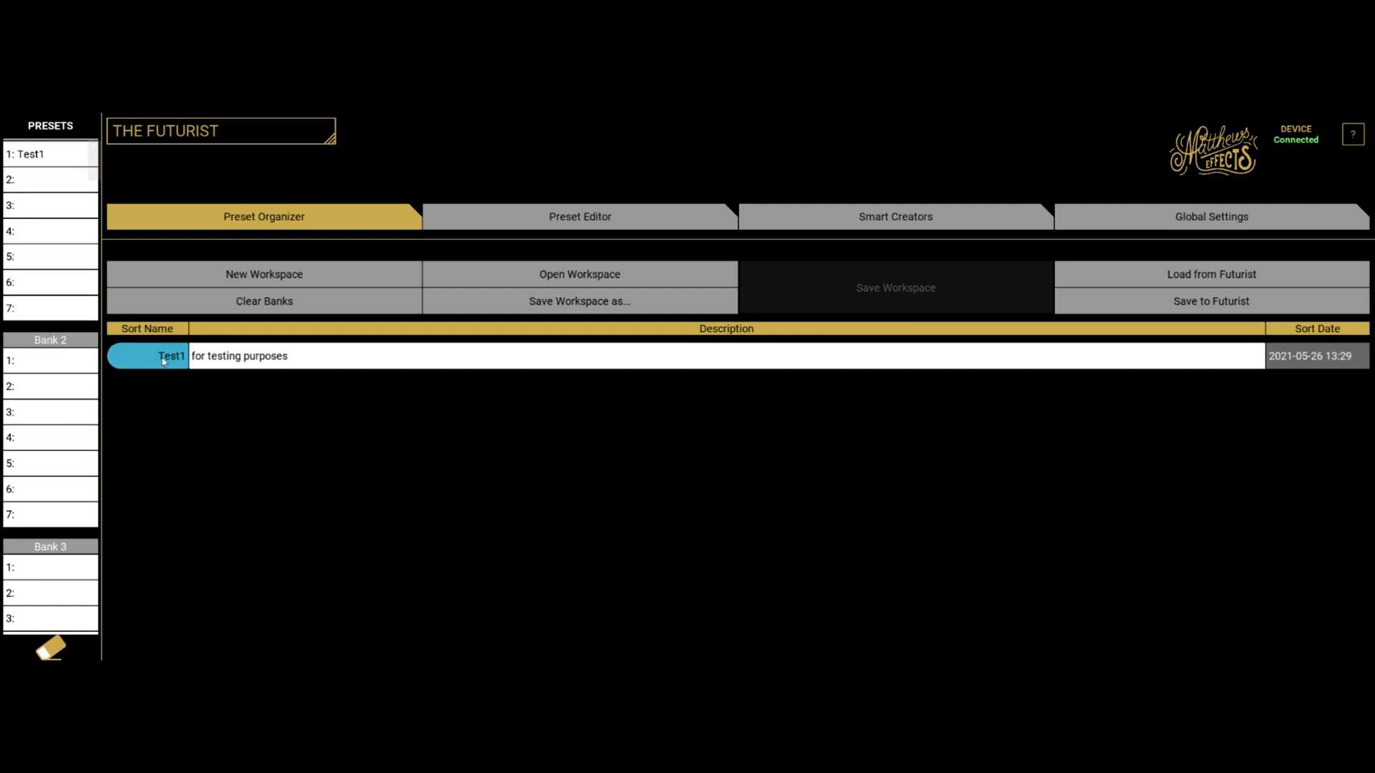